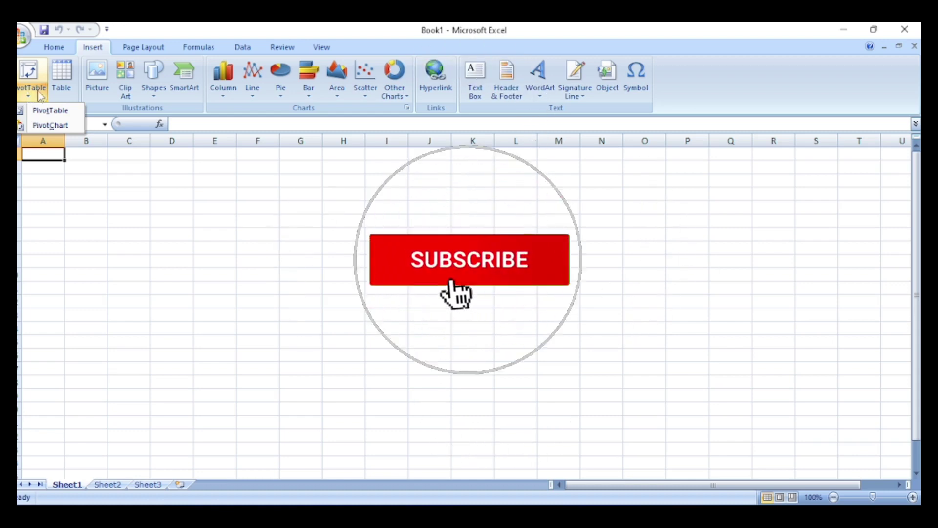
Create a one-column table at A1 and an eight-column table over C4:J17 (Column1–Column8).
{"action": "left_click", "coordinate": [57, 94]}
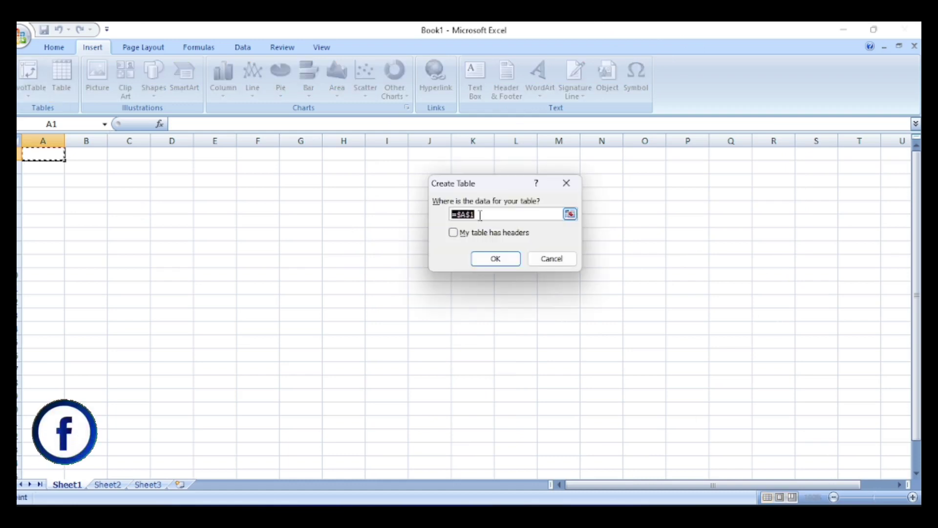
{"action": "left_click", "coordinate": [494, 254]}
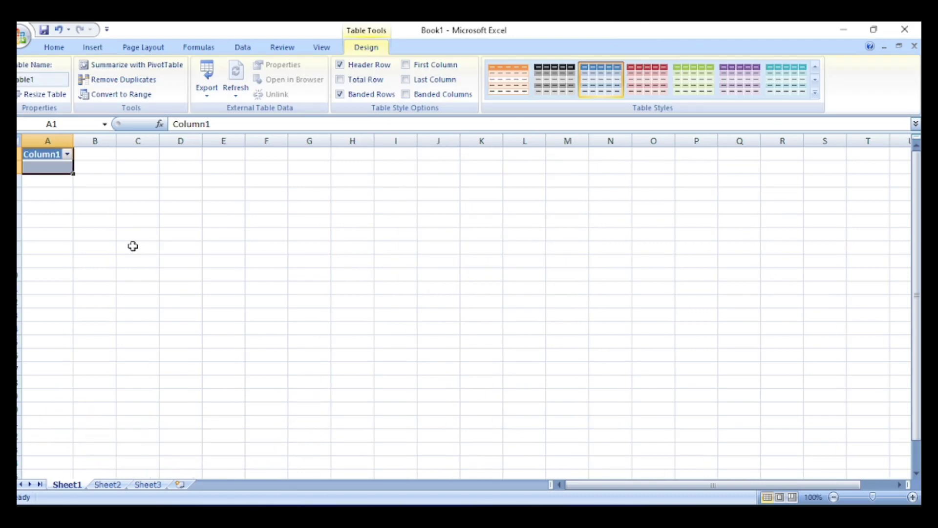
{"action": "key", "text": "ctrl+t"}
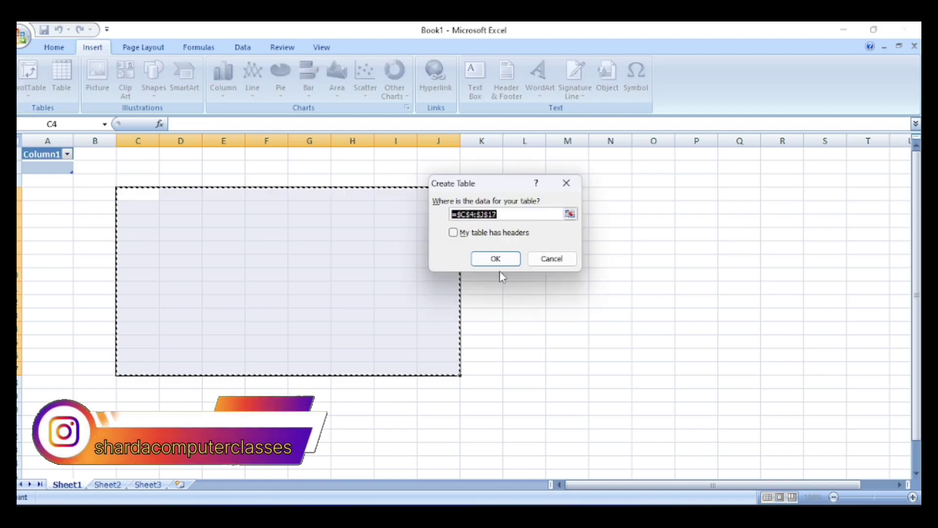
{"action": "key", "text": "Return"}
{"action": "left_click", "coordinate": [583, 348]}
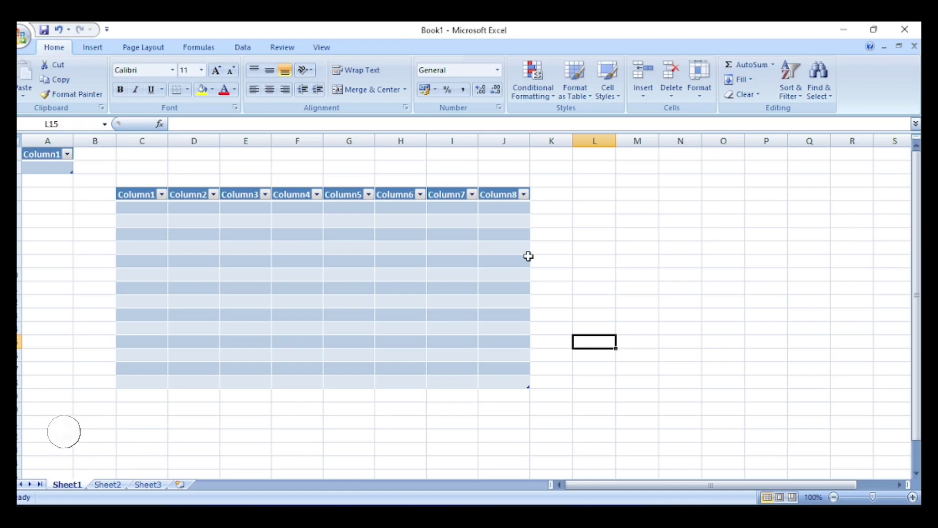
Apply the light orange table style with orange headers to the C4:J17 table.
{"action": "left_click", "coordinate": [400, 301]}
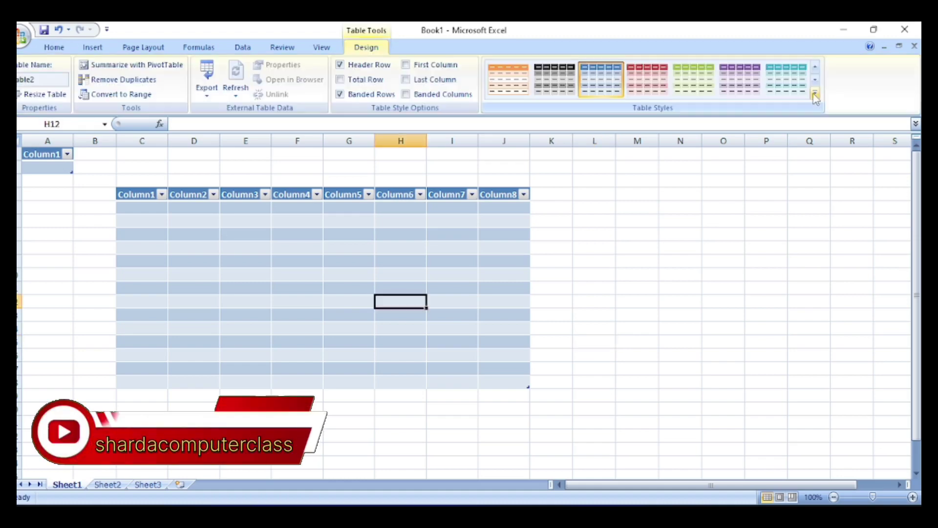
{"action": "left_click", "coordinate": [815, 95]}
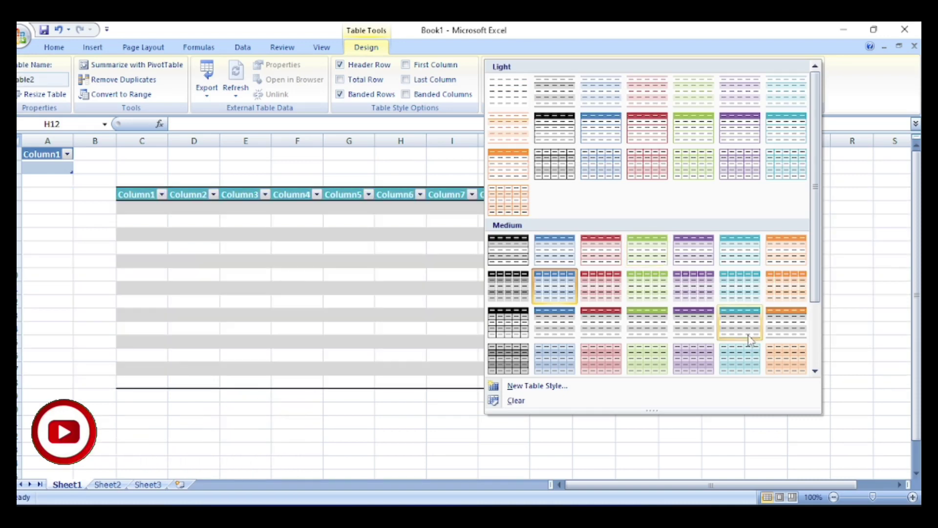
{"action": "scroll", "coordinate": [752, 340], "scroll_direction": "down", "scroll_amount": 3}
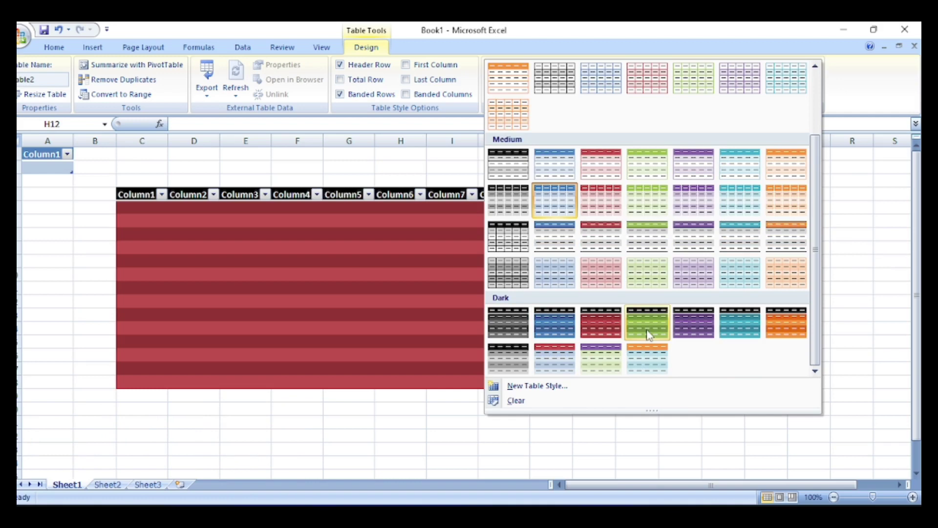
{"action": "key", "text": "Escape"}
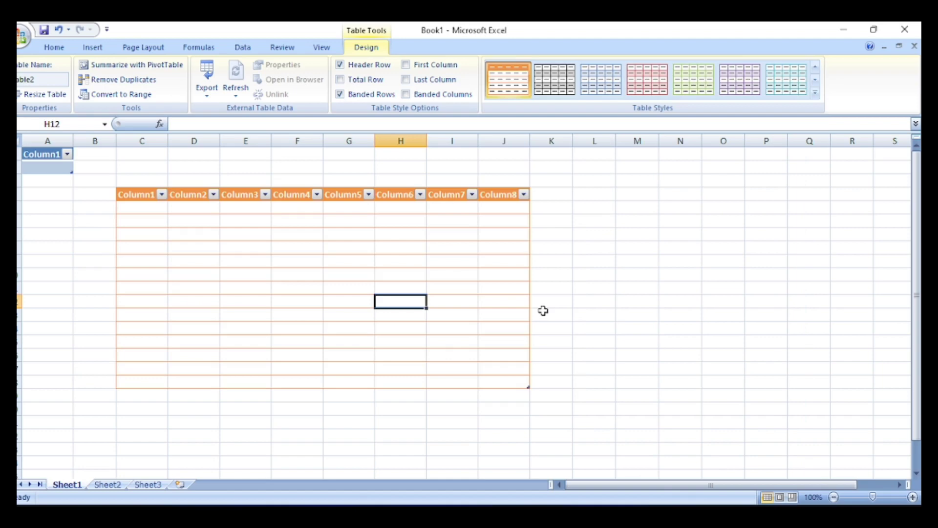
{"action": "left_click", "coordinate": [92, 47]}
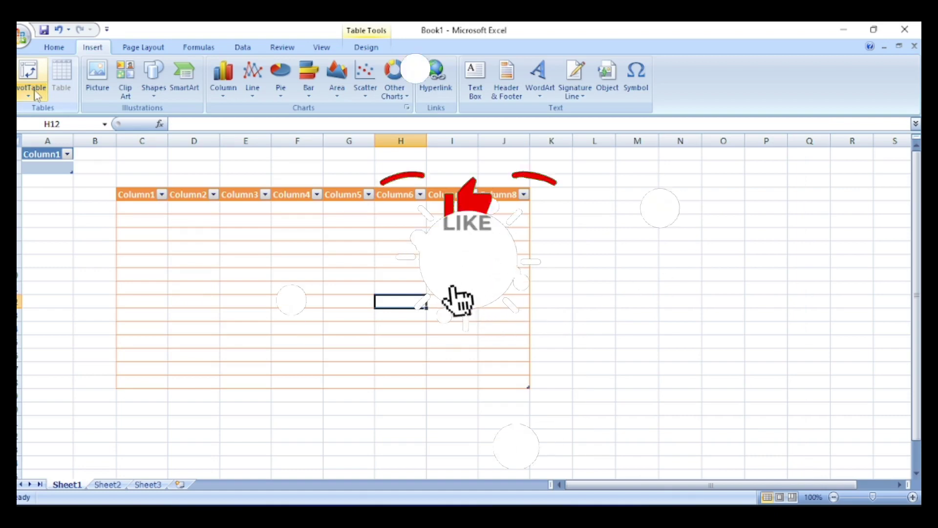
Enter 'c' in the Column4 area and sort Column4 from Z to A.
{"action": "left_click", "coordinate": [297, 361]}
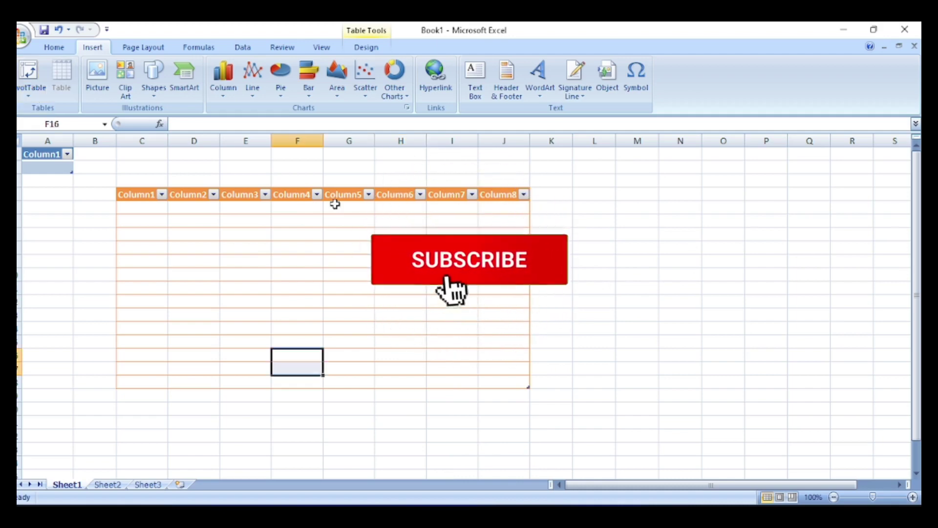
{"action": "left_click", "coordinate": [310, 194]}
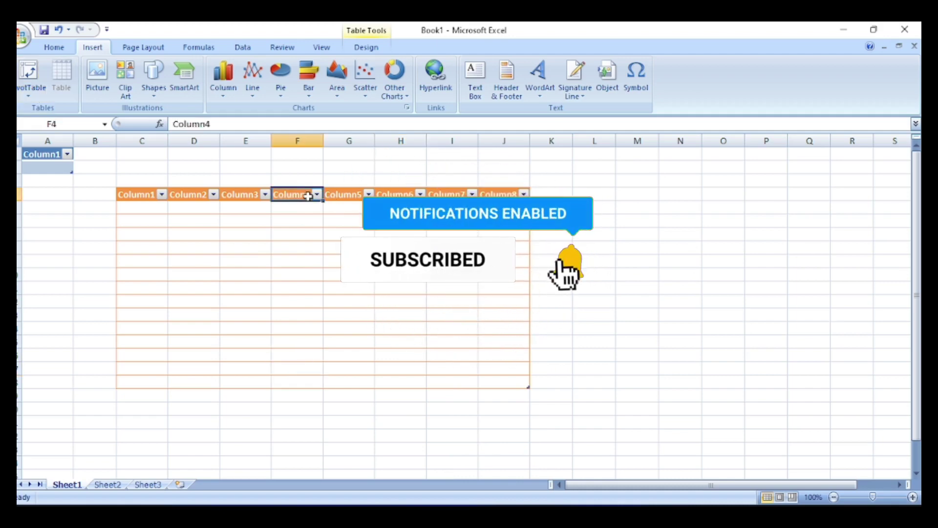
{"action": "left_click", "coordinate": [317, 194]}
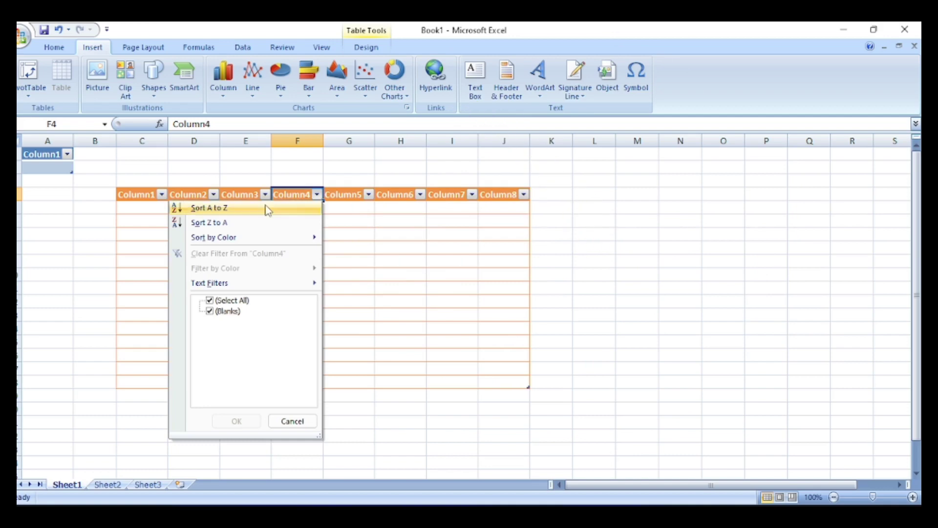
{"action": "type", "text": "c"}
{"action": "left_click", "coordinate": [300, 208]}
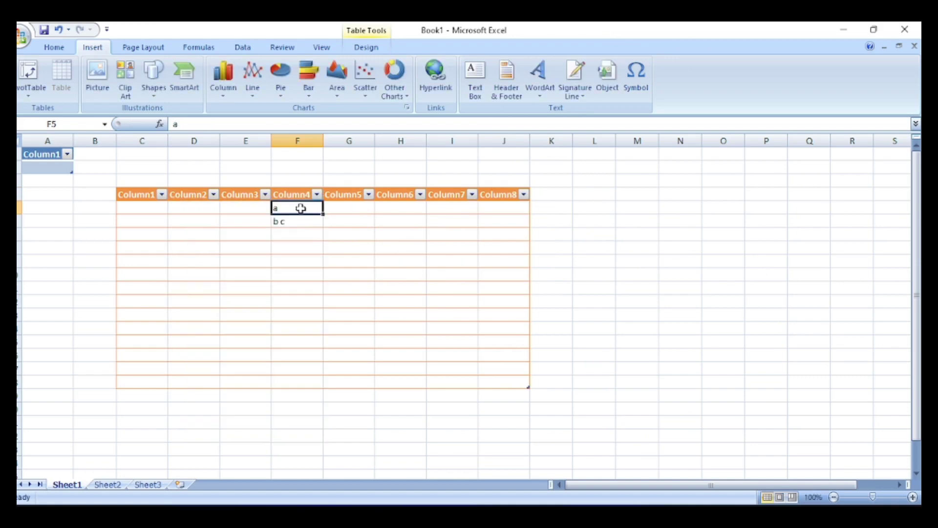
{"action": "left_click", "coordinate": [316, 194]}
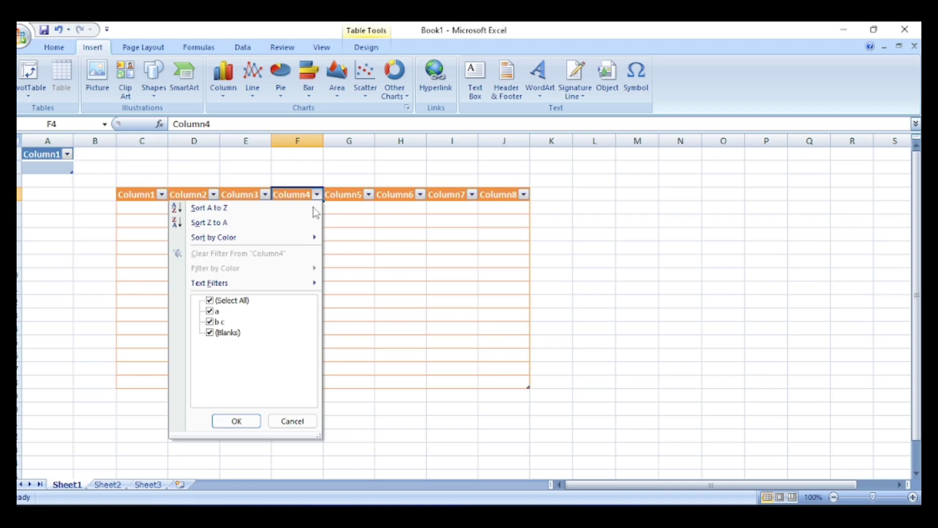
{"action": "left_click", "coordinate": [314, 223]}
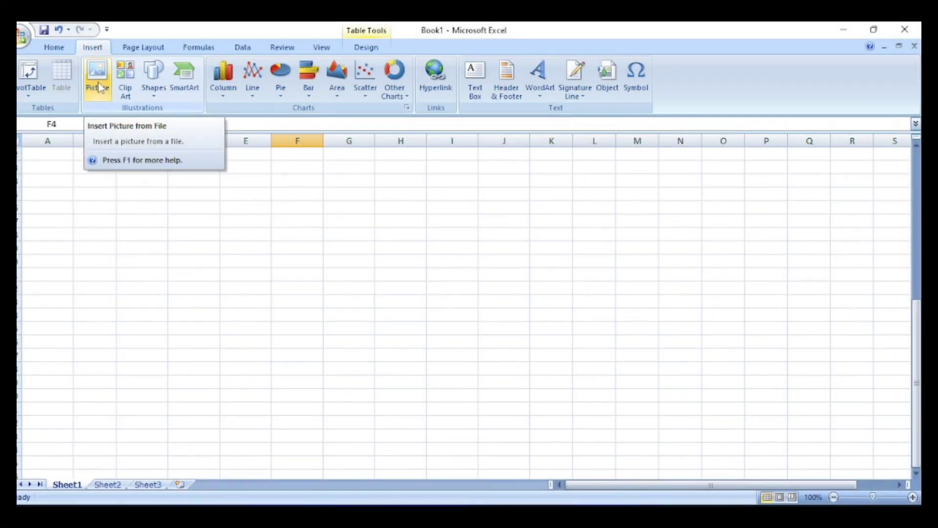
Open the Clip Art task pane from the Insert tab's Picture options.
{"action": "left_click", "coordinate": [103, 86]}
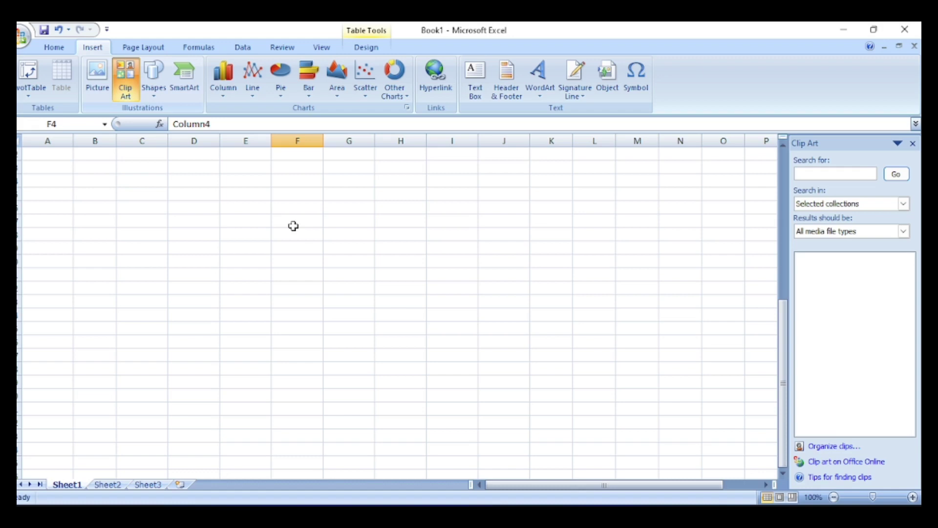
Search clip art for 'computer' and drag a computer clip onto the sheet.
{"action": "type", "text": "computer"}
{"action": "left_click", "coordinate": [896, 175]}
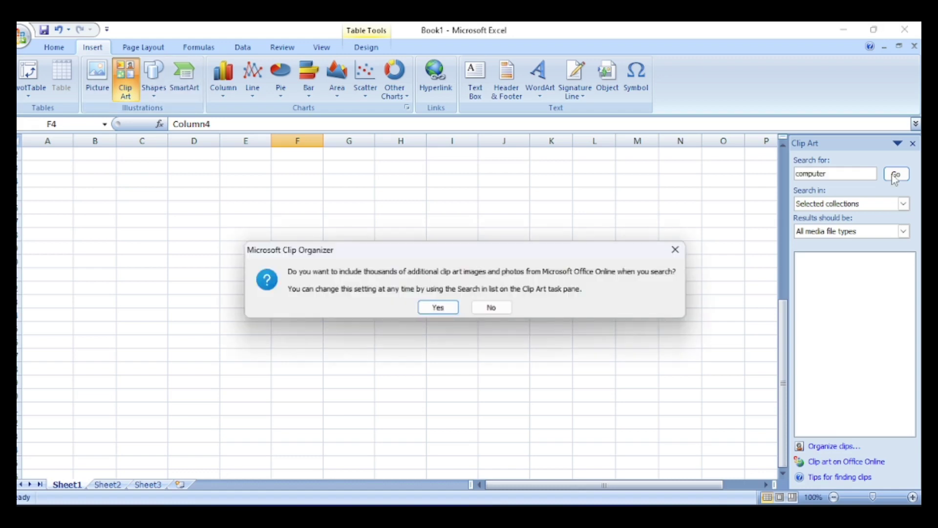
{"action": "key", "text": "Return"}
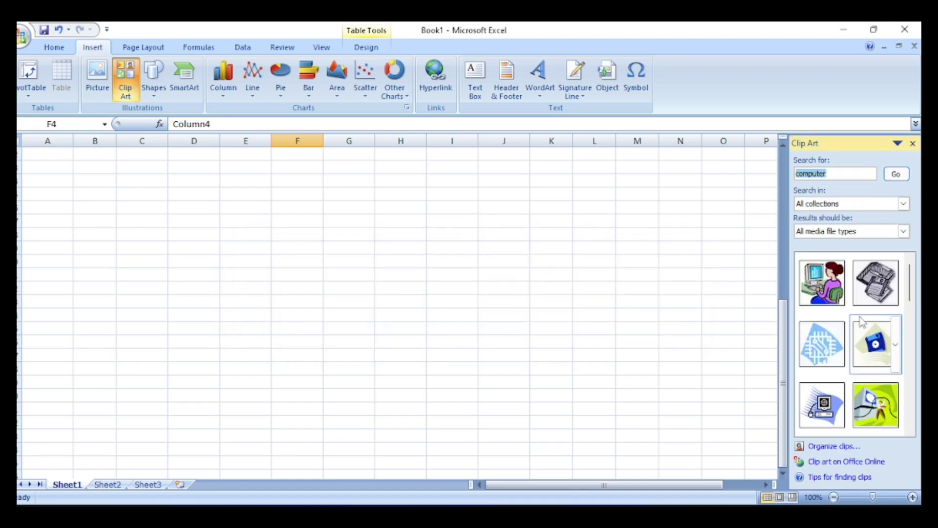
{"action": "left_click_drag", "start_coordinate": [862, 322], "coordinate": [446, 282]}
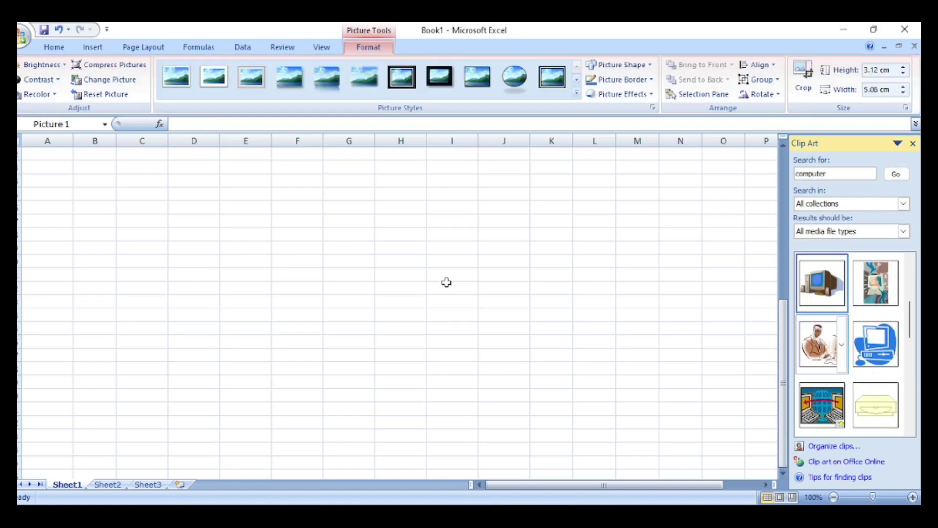
{"action": "mouse_move", "coordinate": [822, 283]}
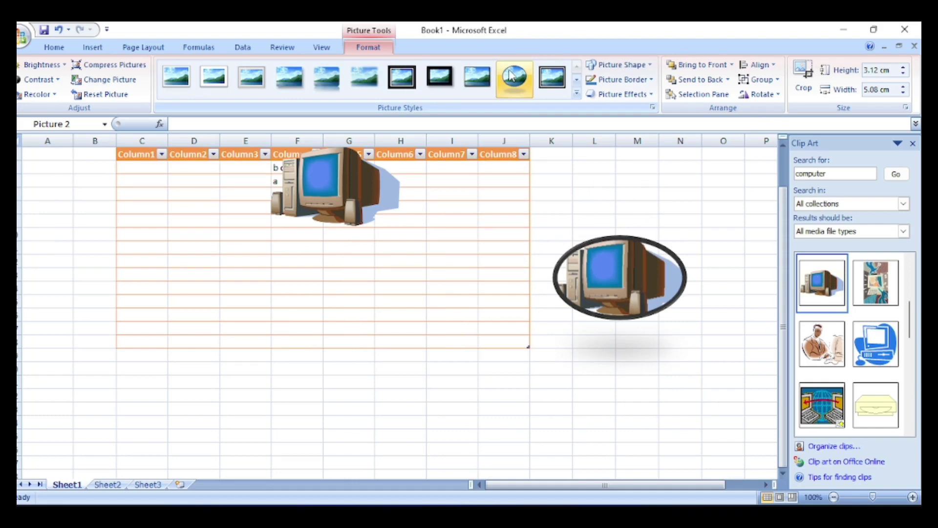
Switch from Picture Tools Format back to the Insert tab.
{"action": "left_click", "coordinate": [93, 48]}
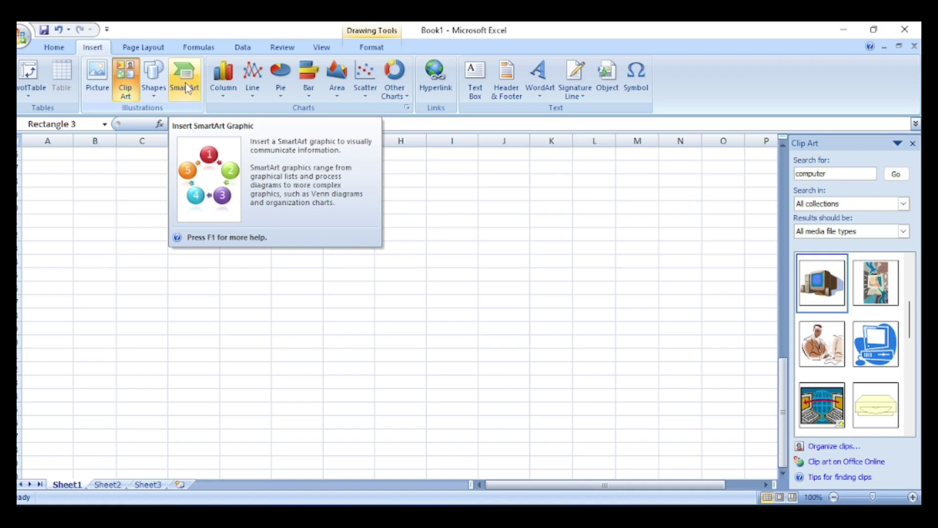
Open the SmartArt gallery to insert a Process Arrows diagram.
{"action": "left_click", "coordinate": [187, 88]}
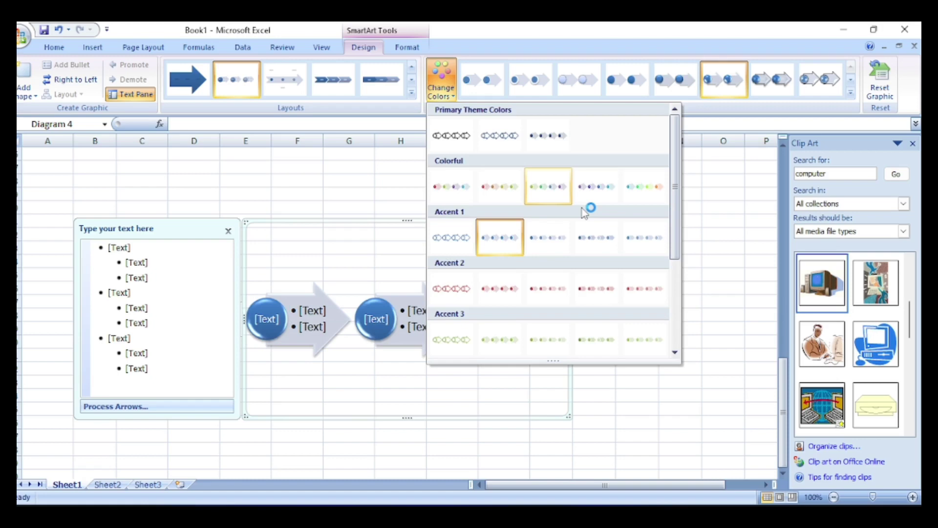
Close the colour choices, leaving the Process Arrows diagram in a Colorful scheme.
{"action": "key", "text": "Escape"}
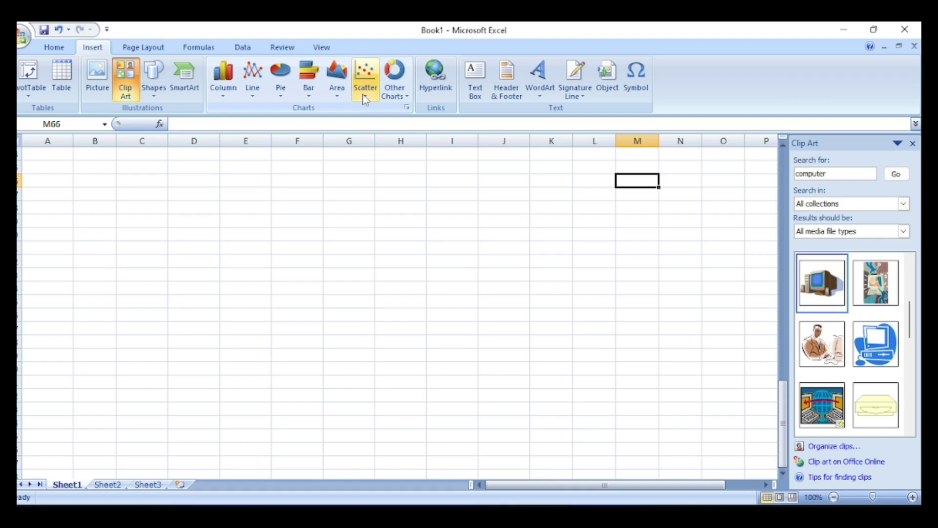
Insert an empty scatter chart onto the sheet.
{"action": "left_click", "coordinate": [364, 100]}
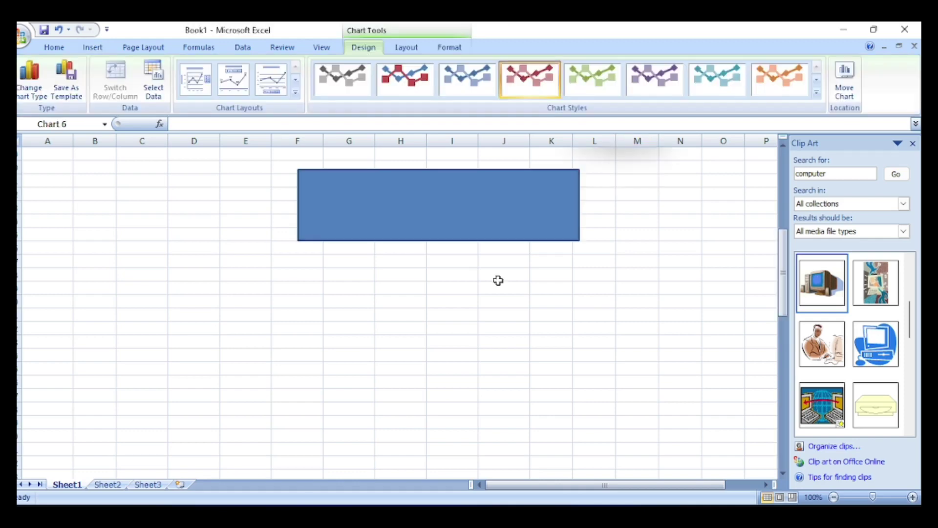
{"action": "scroll", "coordinate": [498, 280], "scroll_direction": "down", "scroll_amount": 3}
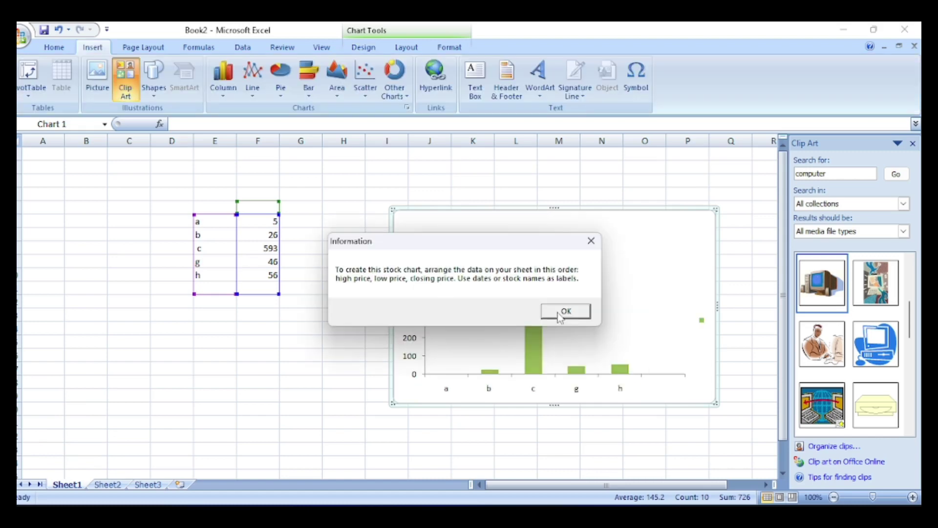
Acknowledge the stock-chart data-order warning with OK.
{"action": "left_click", "coordinate": [561, 314]}
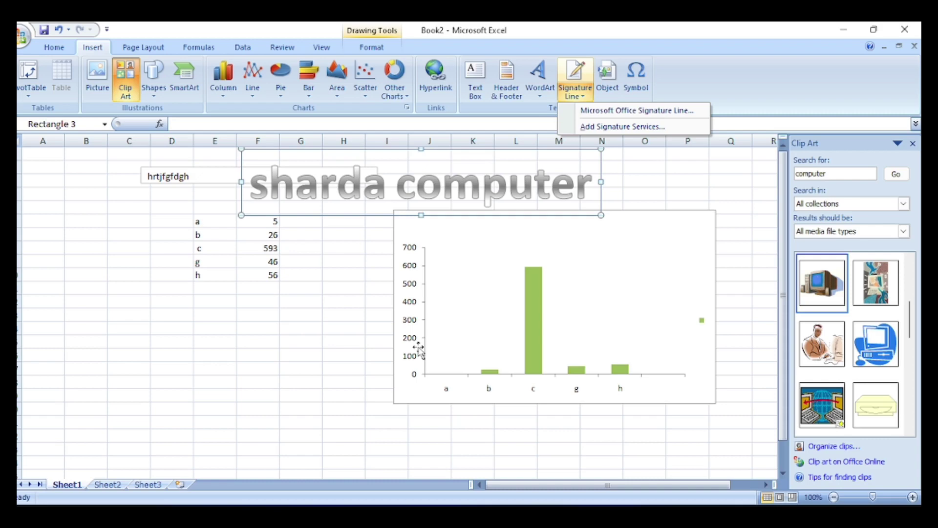
Dismiss the Signature Line setup and scroll down the sheet toward the column chart.
{"action": "key", "text": "Escape"}
{"action": "key", "text": "Escape"}
{"action": "scroll", "coordinate": [450, 313], "scroll_direction": "down", "scroll_amount": 6}
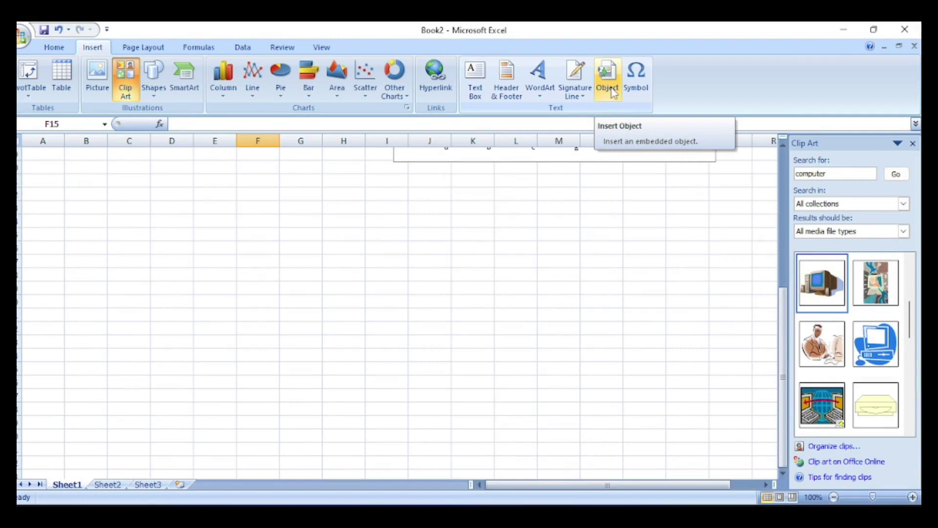
Open the Object dialog for inserting an embedded object into the sheet.
{"action": "left_click", "coordinate": [614, 93]}
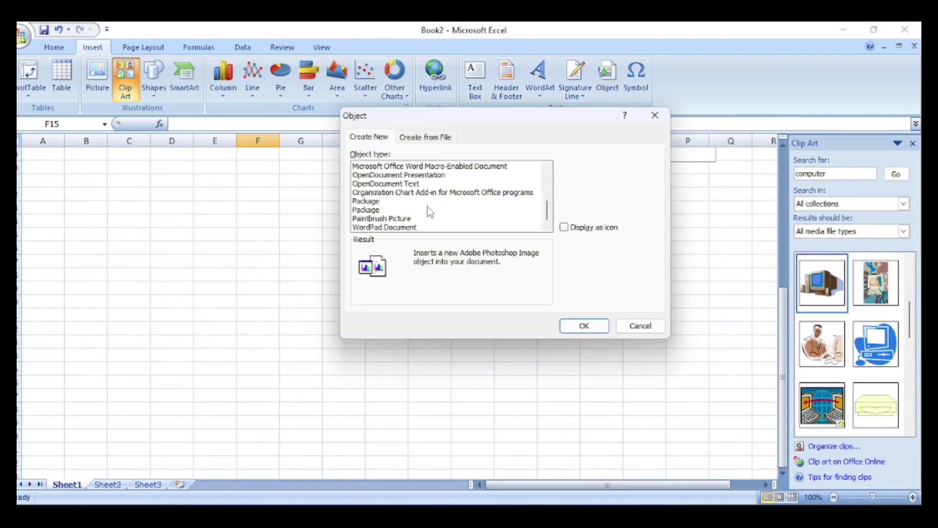